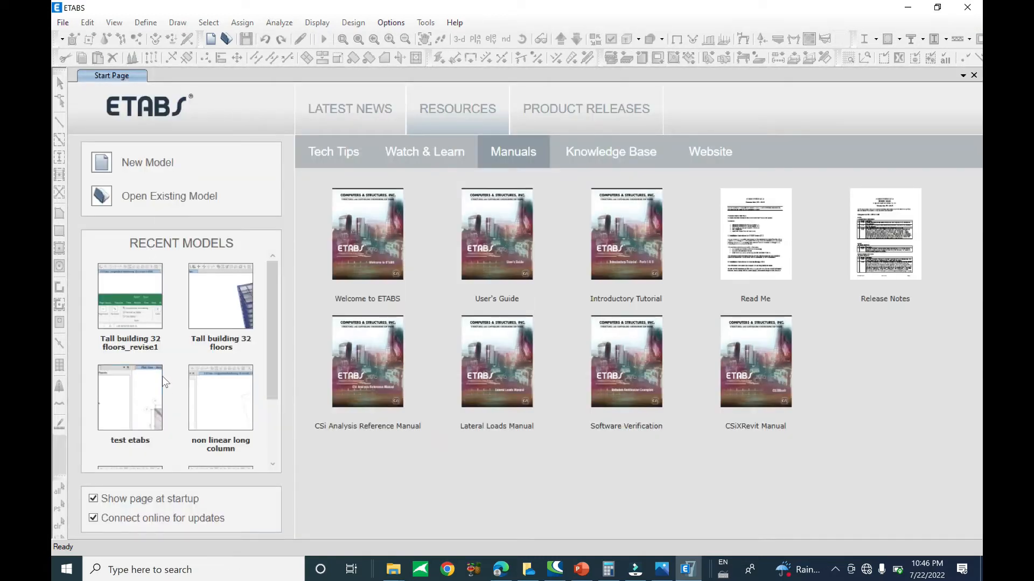
Step: Open the recent model "Tall building 32 floors_revise1" and view its list of frame sections
{"action": "left_click", "coordinate": [131, 286]}
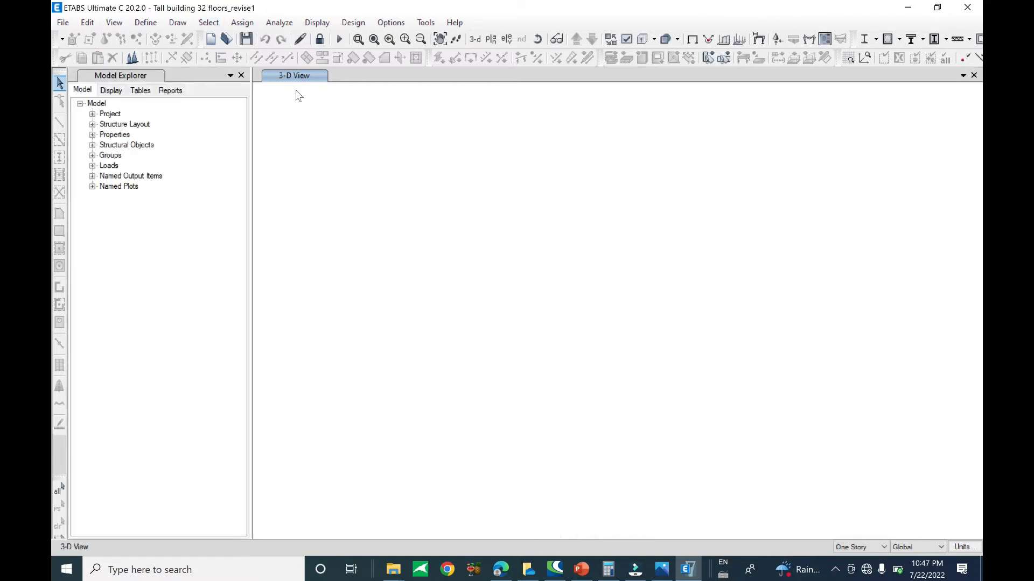
{"action": "left_click", "coordinate": [144, 24]}
{"action": "mouse_move", "coordinate": [260, 62]}
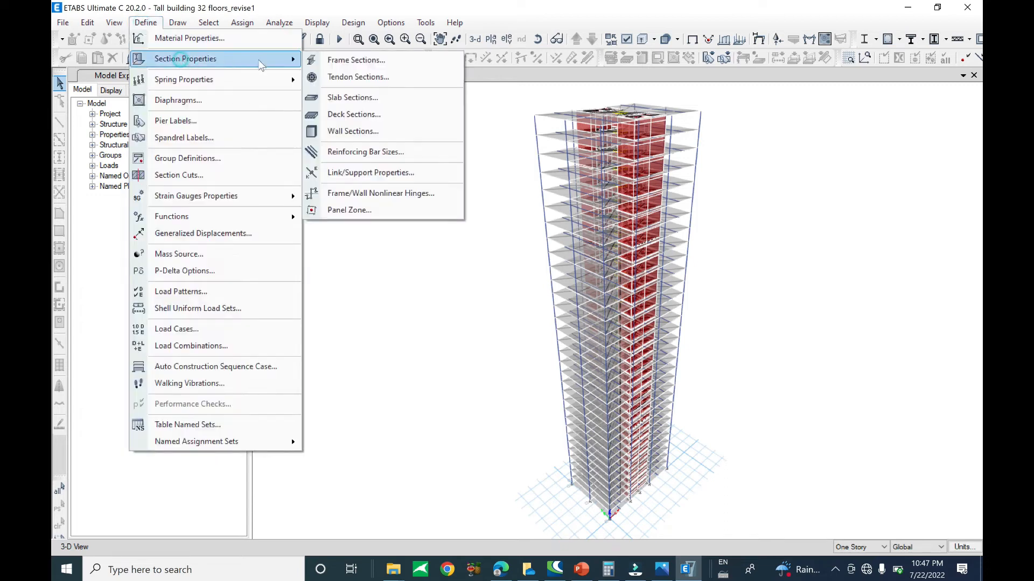
{"action": "left_click", "coordinate": [352, 61]}
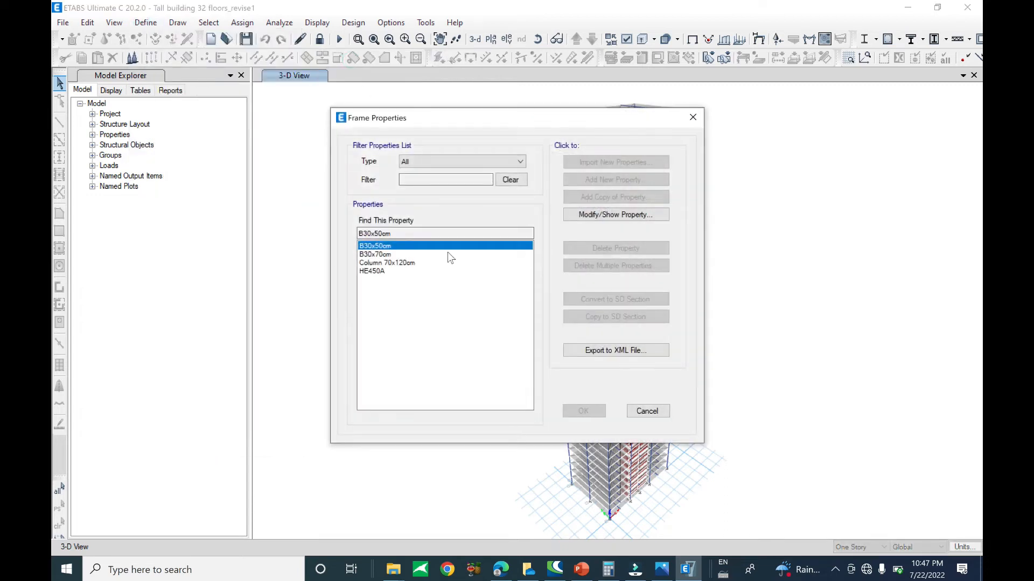
{"action": "key", "text": "Escape"}
Step: Examine the time-dependent properties of the C35/45 concrete material without changing anything
{"action": "left_click", "coordinate": [146, 21]}
{"action": "left_click", "coordinate": [156, 38]}
{"action": "left_click", "coordinate": [410, 279]}
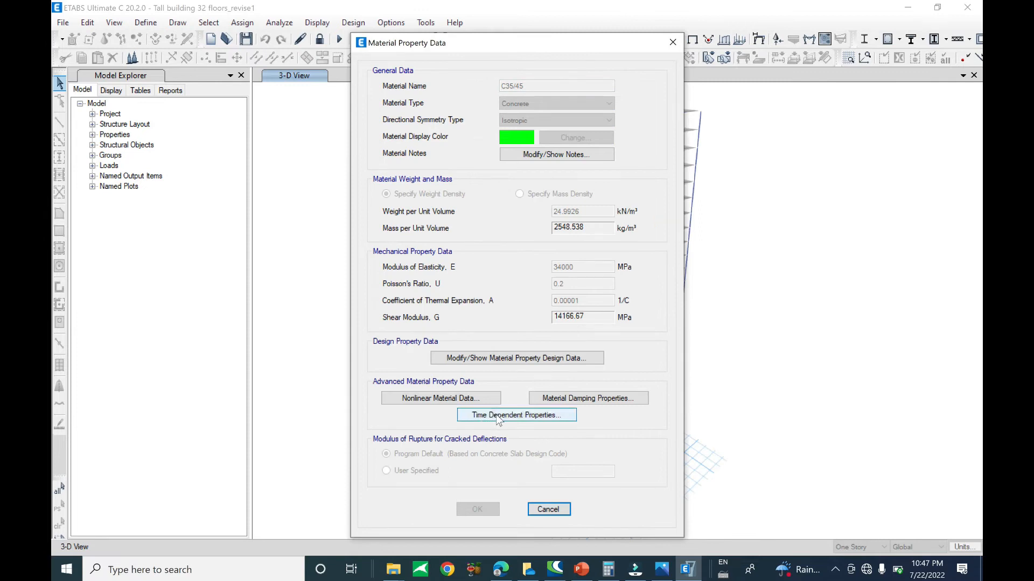
{"action": "left_click", "coordinate": [520, 423]}
{"action": "left_click", "coordinate": [484, 415]}
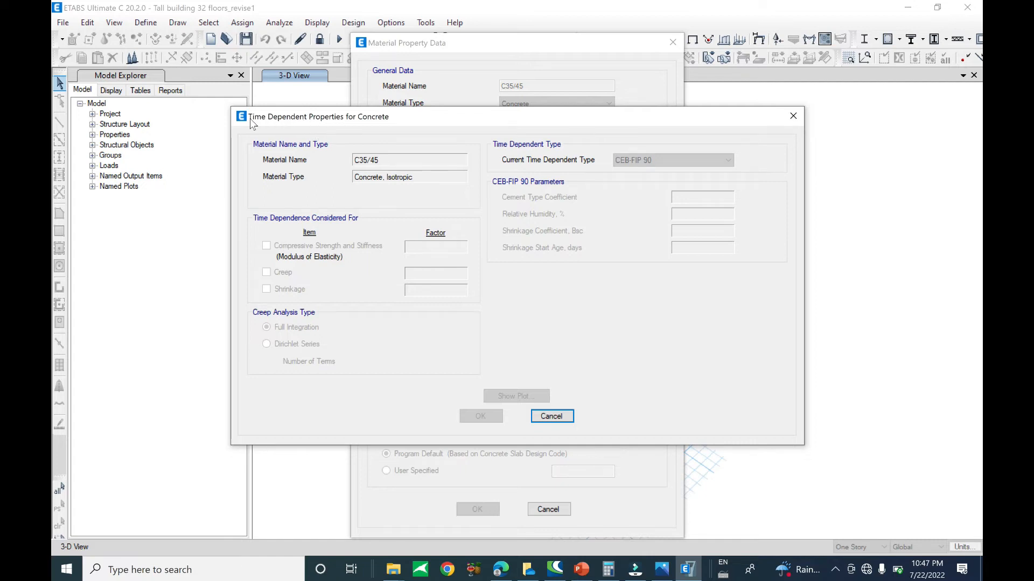
{"action": "left_click_drag", "start_coordinate": [356, 120], "coordinate": [547, 115]}
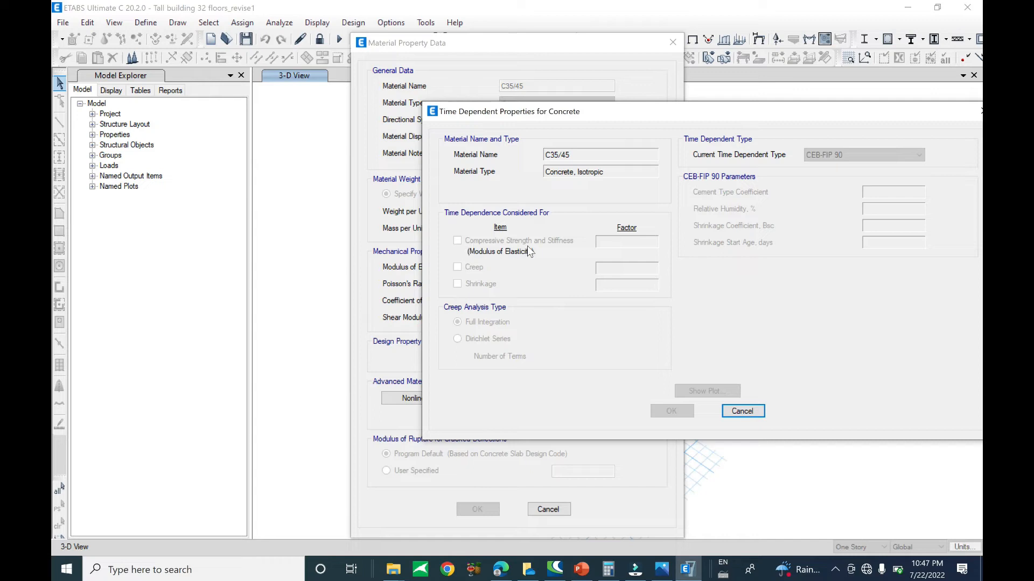
{"action": "left_click", "coordinate": [742, 411]}
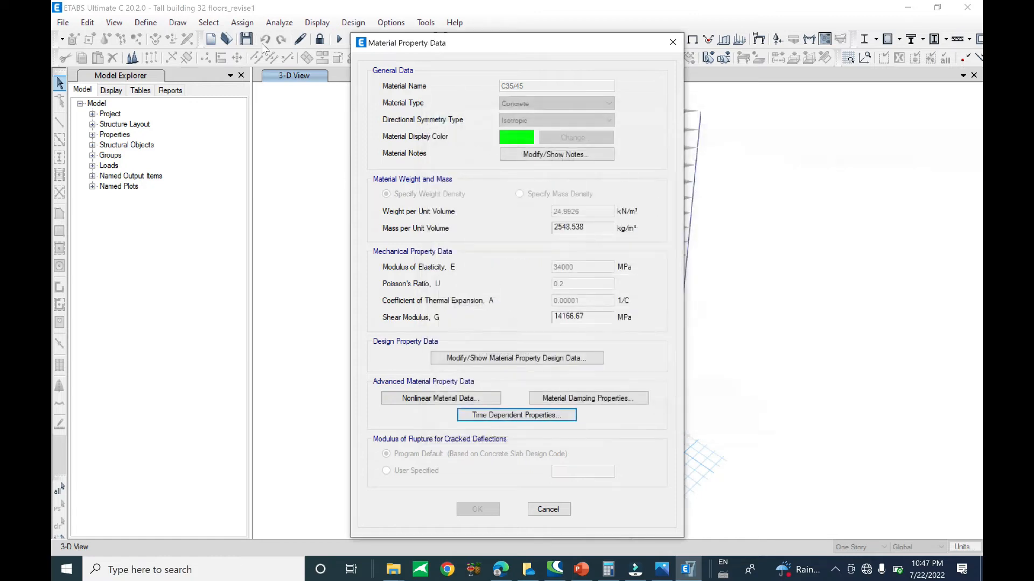
{"action": "left_click", "coordinate": [672, 42]}
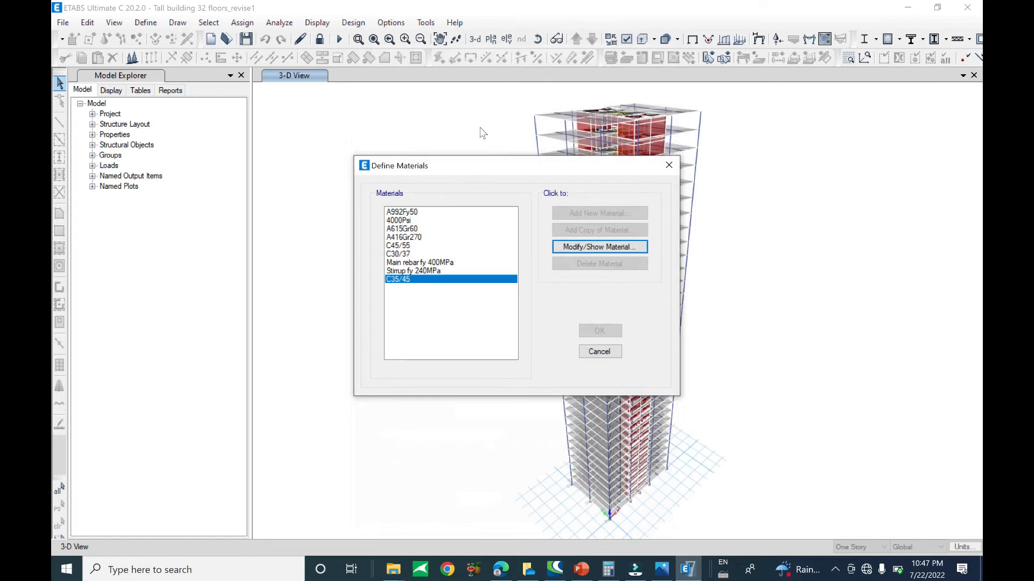
{"action": "left_click", "coordinate": [668, 166]}
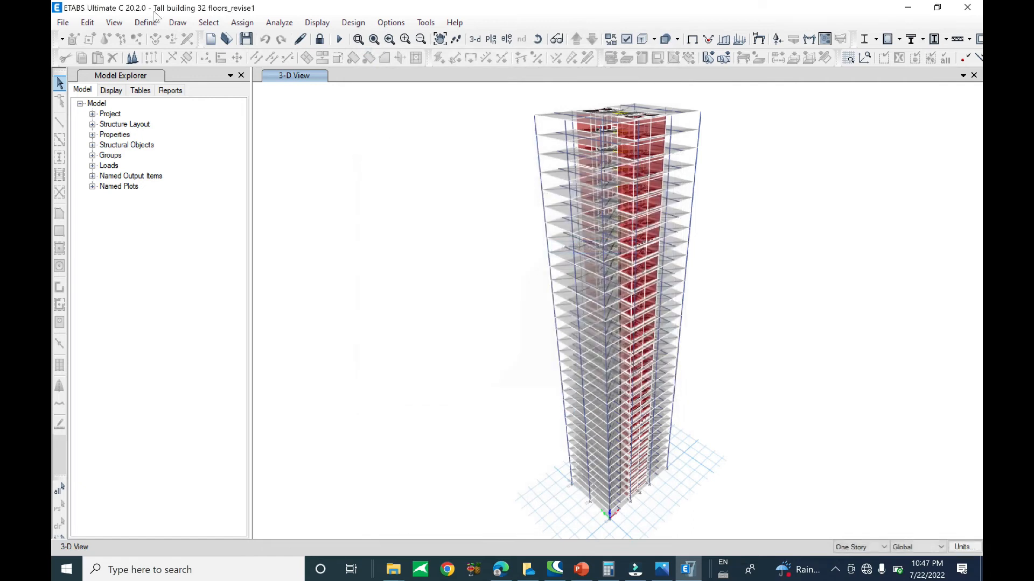
Step: Create a new model from the built-in settings: Metric SI, Europe, Euro sections, Eurocode 3-2005 and Eurocode 2-2004
{"action": "left_click", "coordinate": [62, 23]}
{"action": "left_click", "coordinate": [92, 38]}
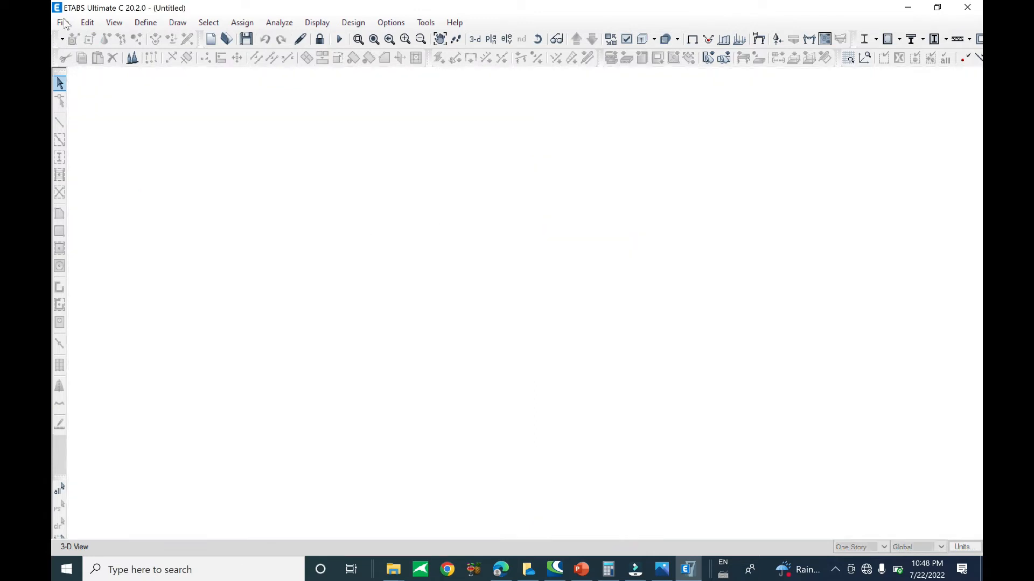
{"action": "left_click", "coordinate": [438, 240]}
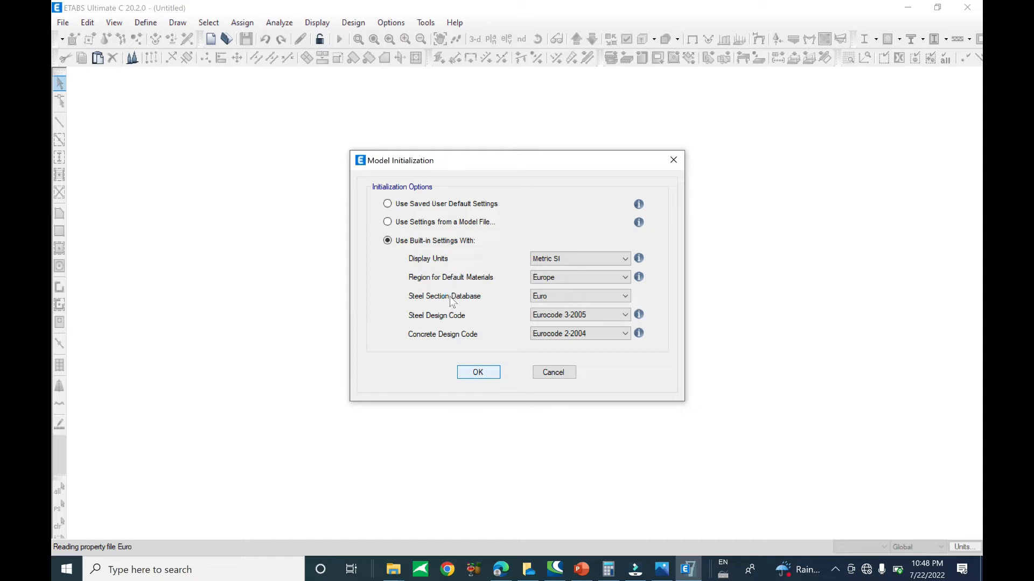
{"action": "key", "text": "Return"}
{"action": "left_click", "coordinate": [286, 344]}
{"action": "key", "text": "Return"}
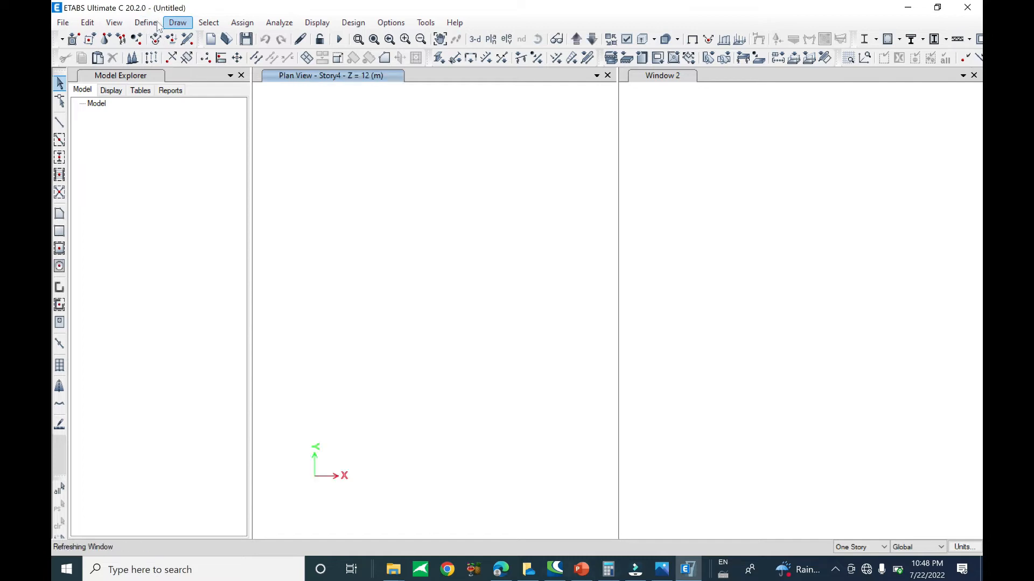
Step: Add a European concrete material of grade C45/55 to standard EN 1992-1-1 per EN 206-1
{"action": "left_click", "coordinate": [156, 23]}
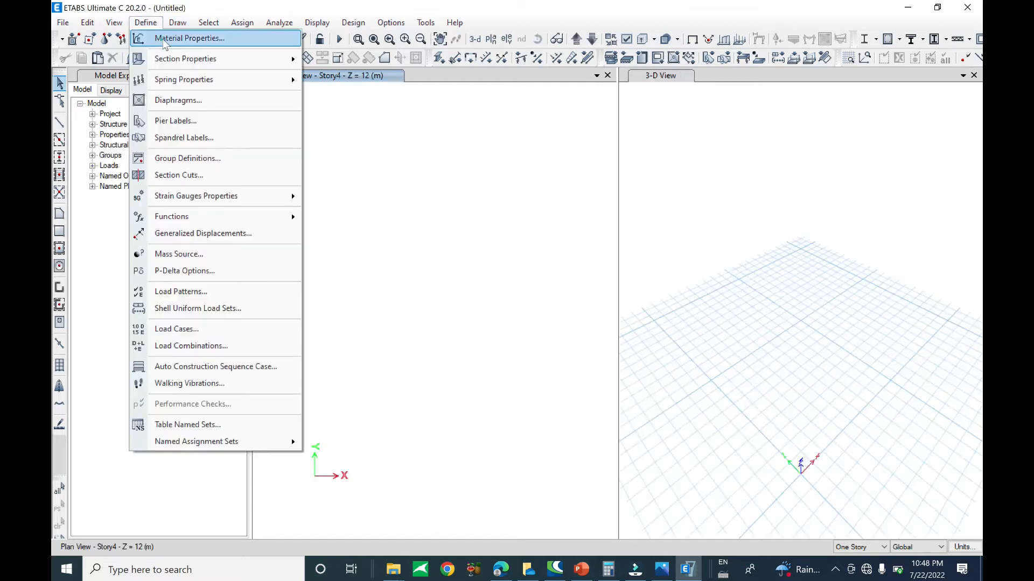
{"action": "left_click", "coordinate": [164, 39]}
{"action": "left_click", "coordinate": [587, 213]}
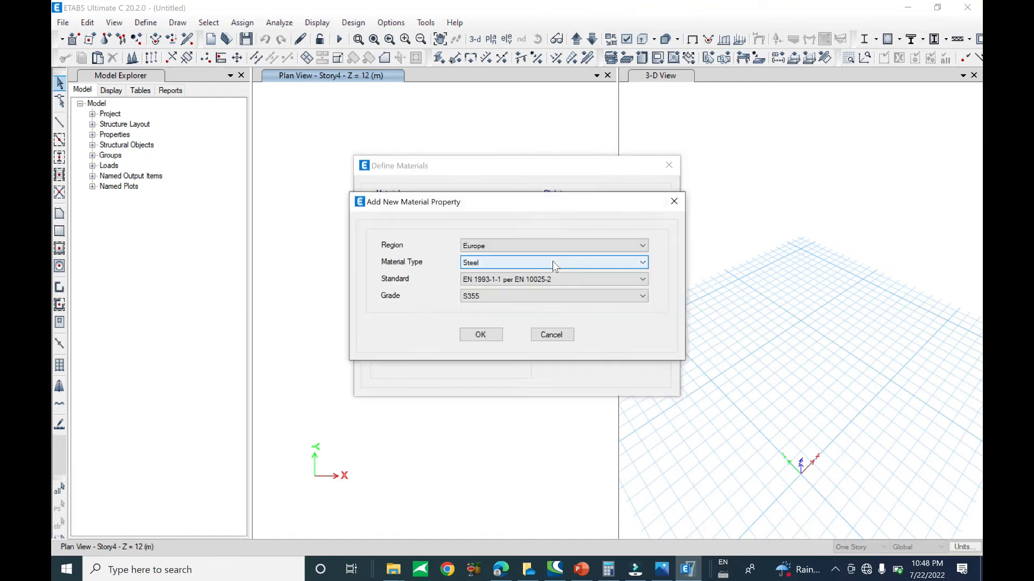
{"action": "left_click", "coordinate": [529, 246]}
{"action": "left_click", "coordinate": [528, 246]}
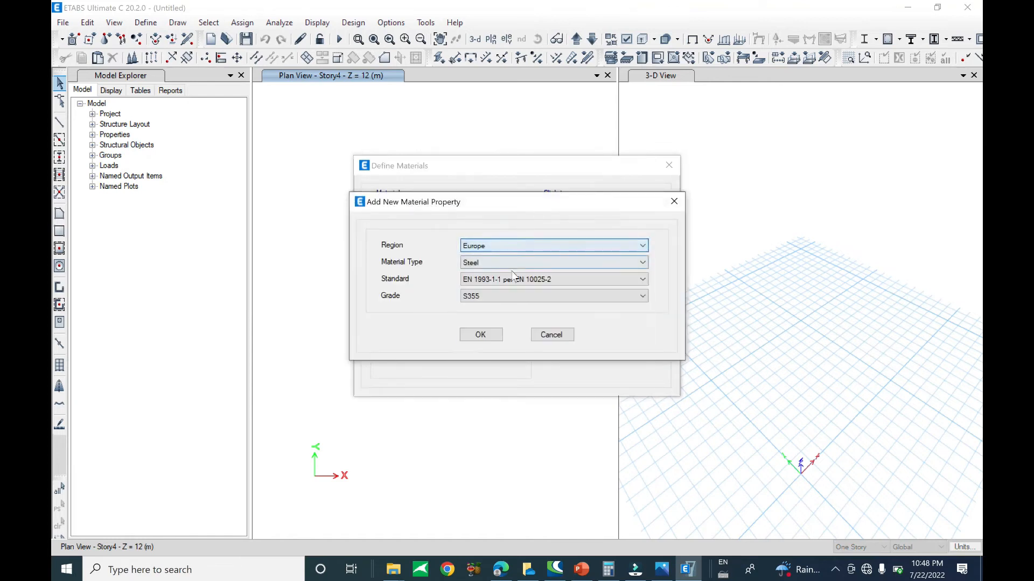
{"action": "left_click", "coordinate": [504, 262]}
{"action": "left_click", "coordinate": [491, 279]}
{"action": "left_click", "coordinate": [498, 297]}
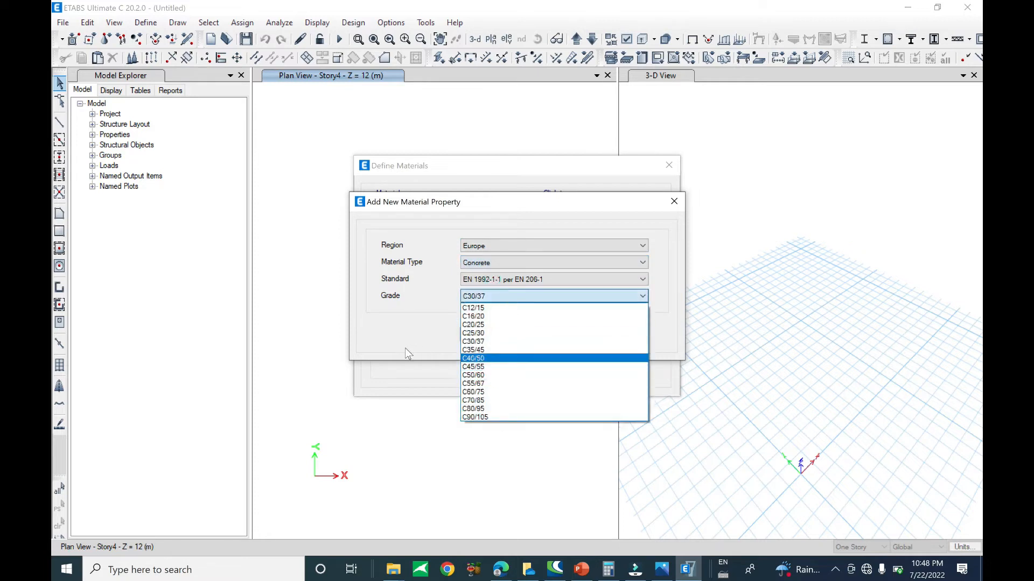
{"action": "left_click", "coordinate": [479, 376]}
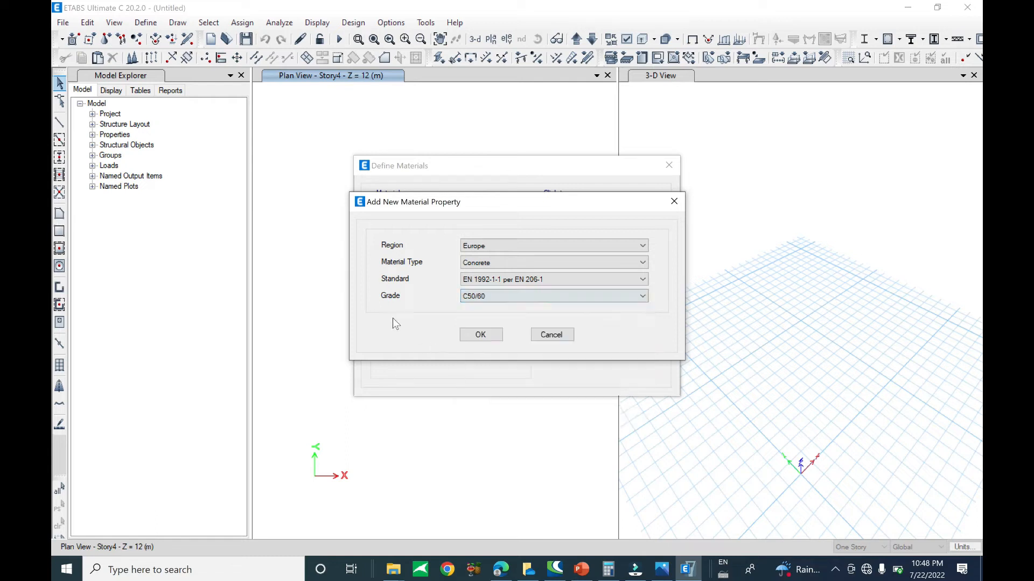
{"action": "left_click", "coordinate": [477, 300]}
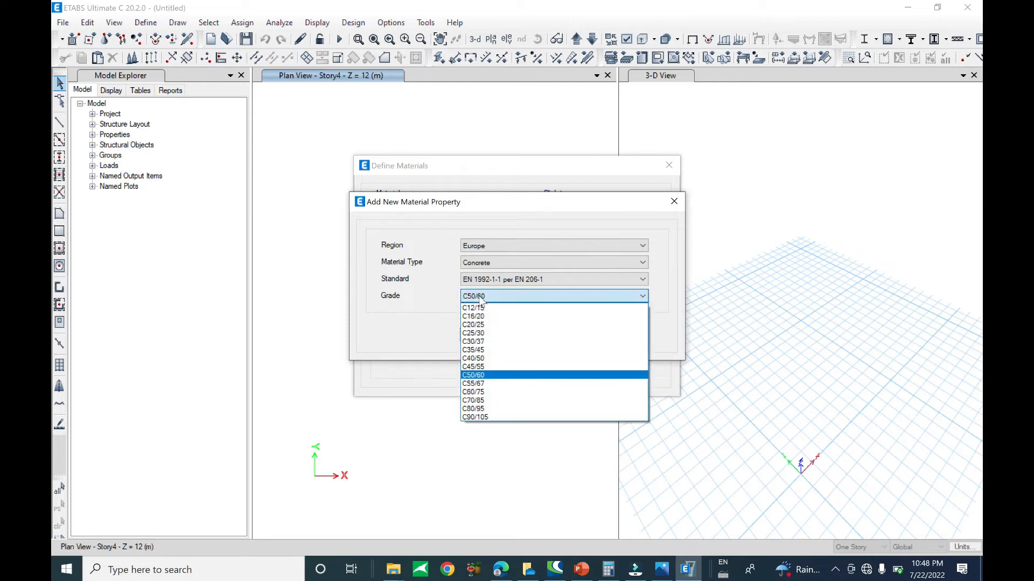
{"action": "left_click", "coordinate": [496, 365]}
{"action": "left_click", "coordinate": [489, 339]}
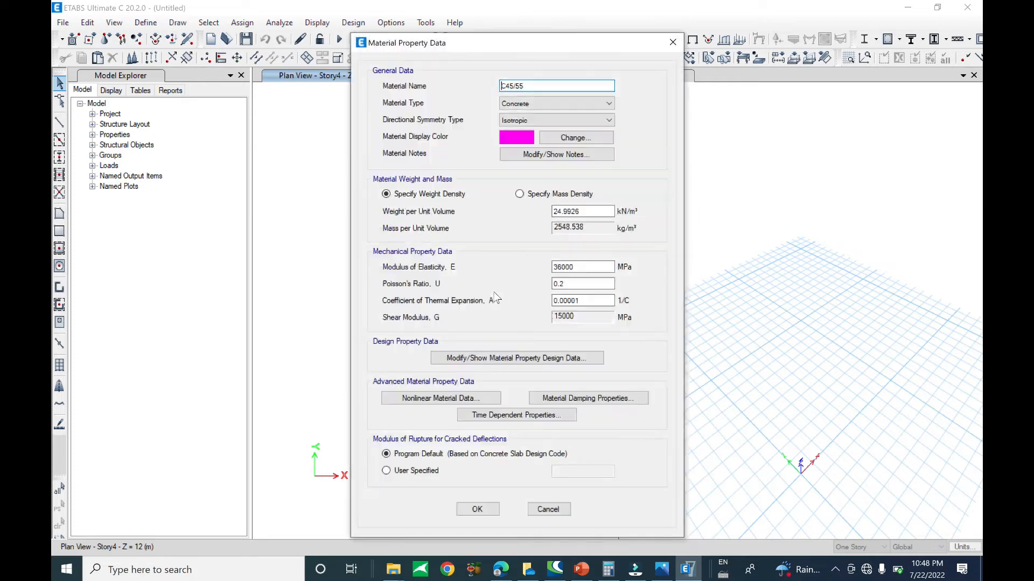
Step: Enable time dependence of the C45/55 concrete for compressive strength and stiffness, creep and shrinkage, using the Eurocode 2-2004 type
{"action": "left_click", "coordinate": [498, 421]}
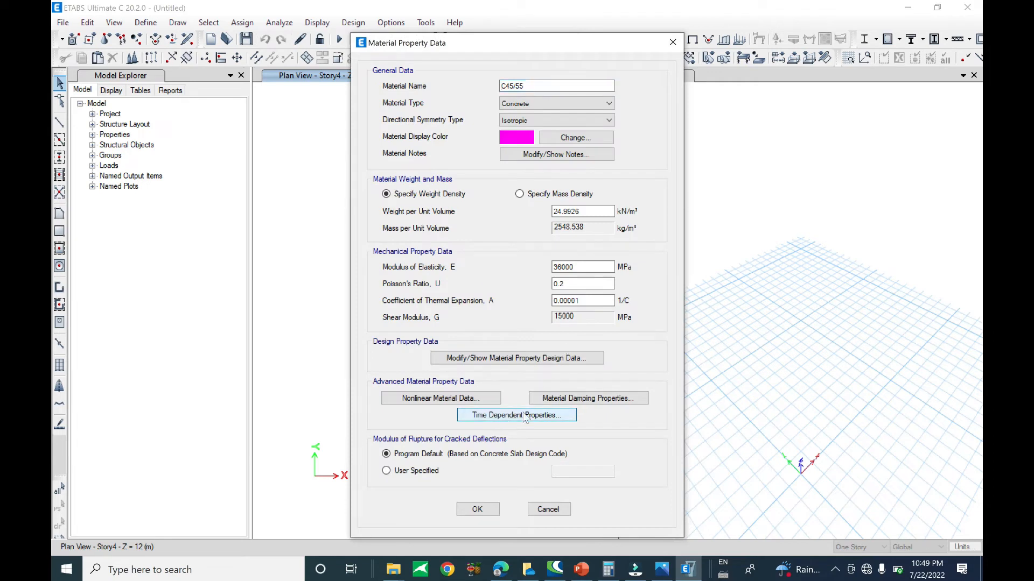
{"action": "left_click", "coordinate": [266, 245]}
{"action": "left_click", "coordinate": [266, 272]}
{"action": "left_click", "coordinate": [266, 289]}
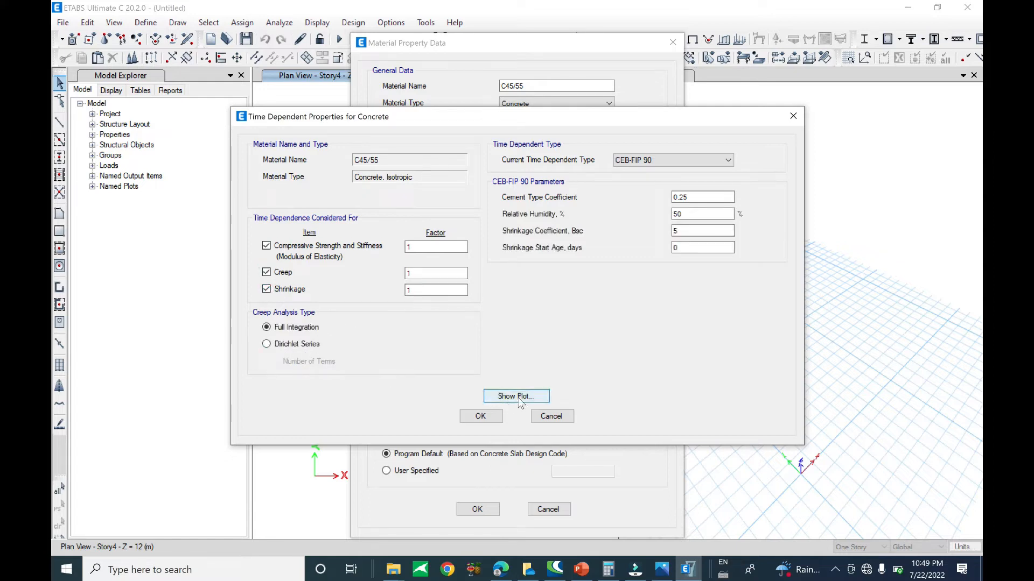
{"action": "left_click", "coordinate": [694, 161]}
{"action": "left_click", "coordinate": [652, 214]}
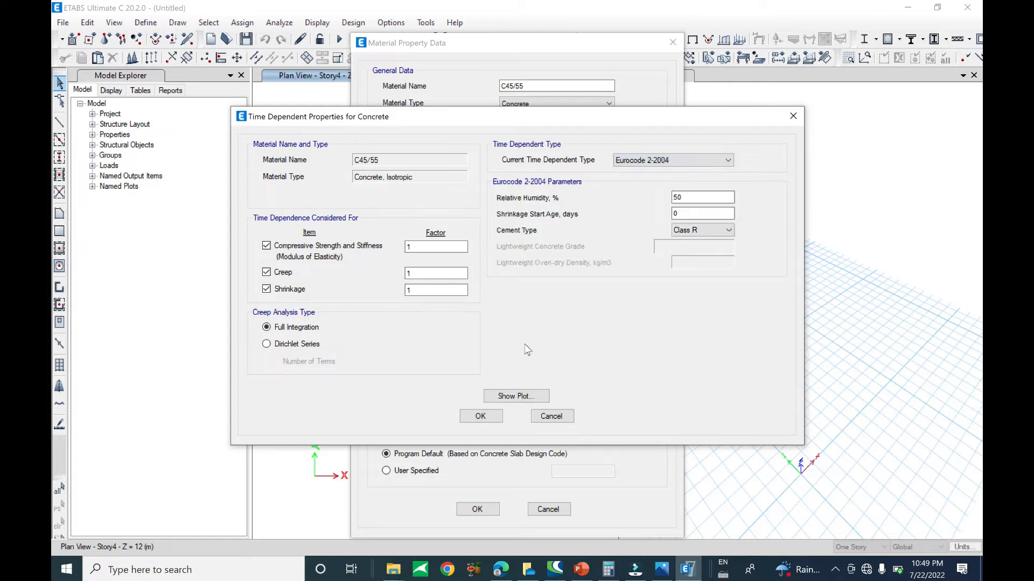
Step: Plot the C45/55 concrete's mean strength over time and check the relative humidity parameter
{"action": "left_click", "coordinate": [513, 396]}
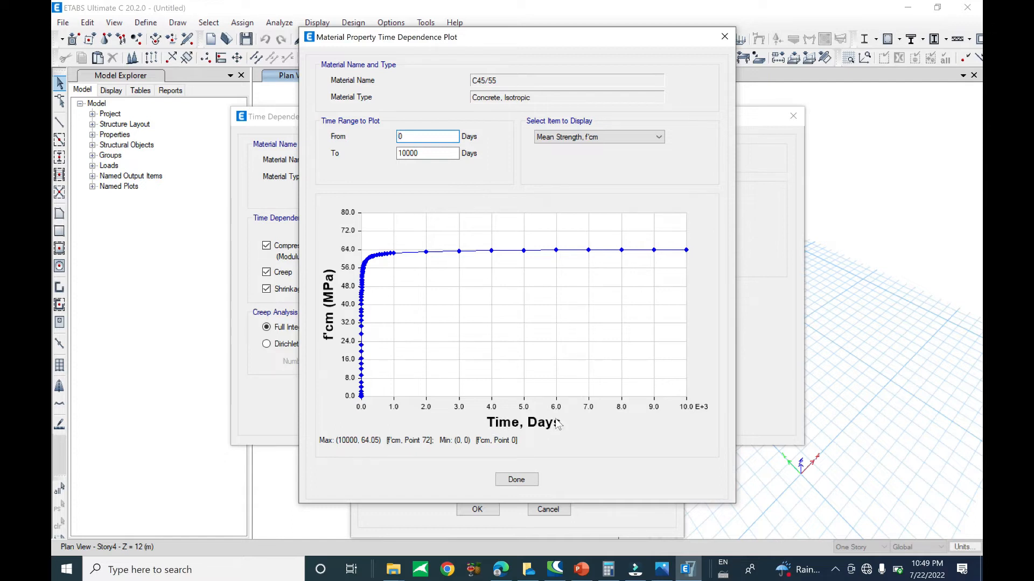
{"action": "left_click", "coordinate": [725, 37]}
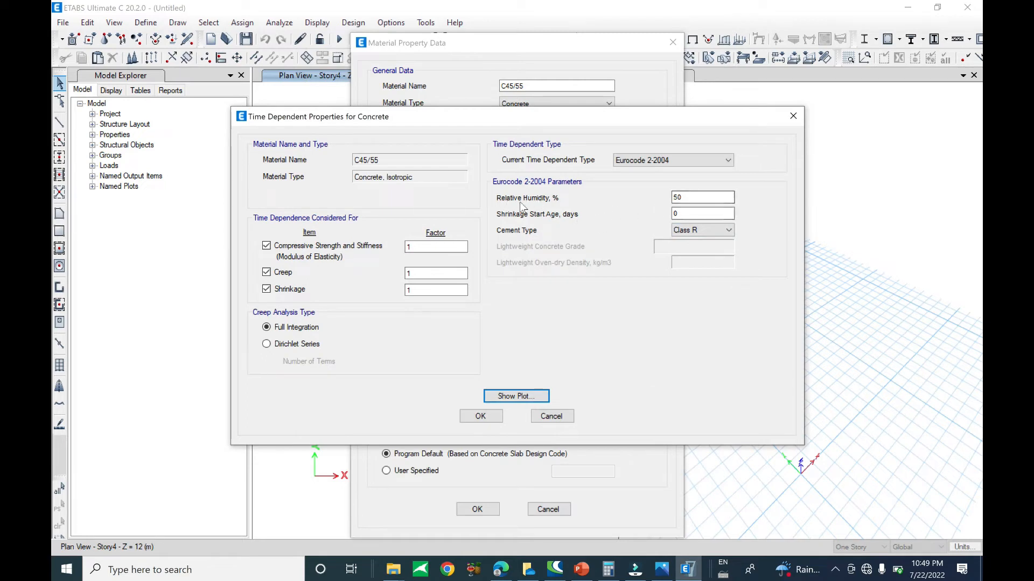
{"action": "left_click", "coordinate": [702, 200]}
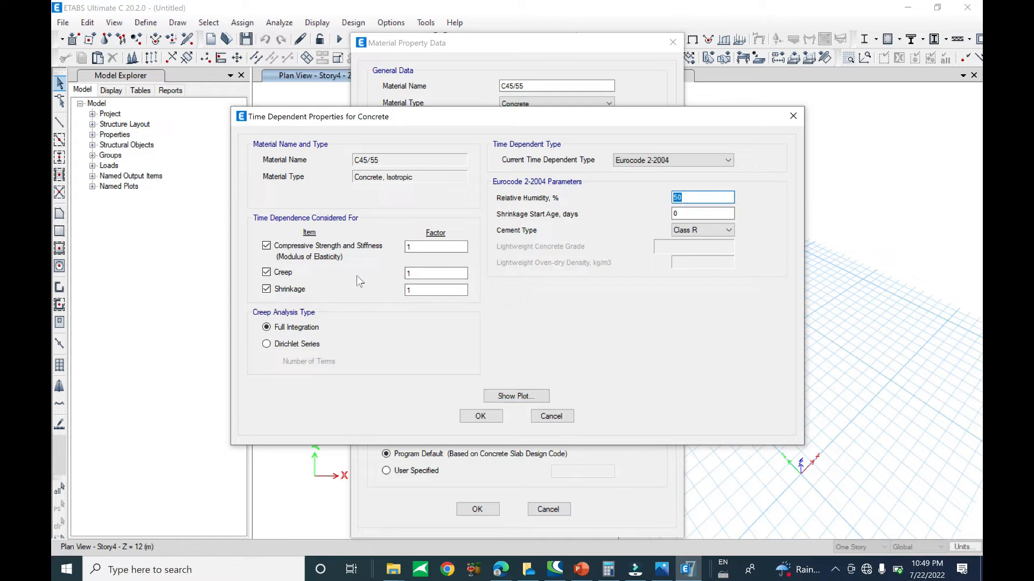
{"action": "left_click", "coordinate": [504, 397]}
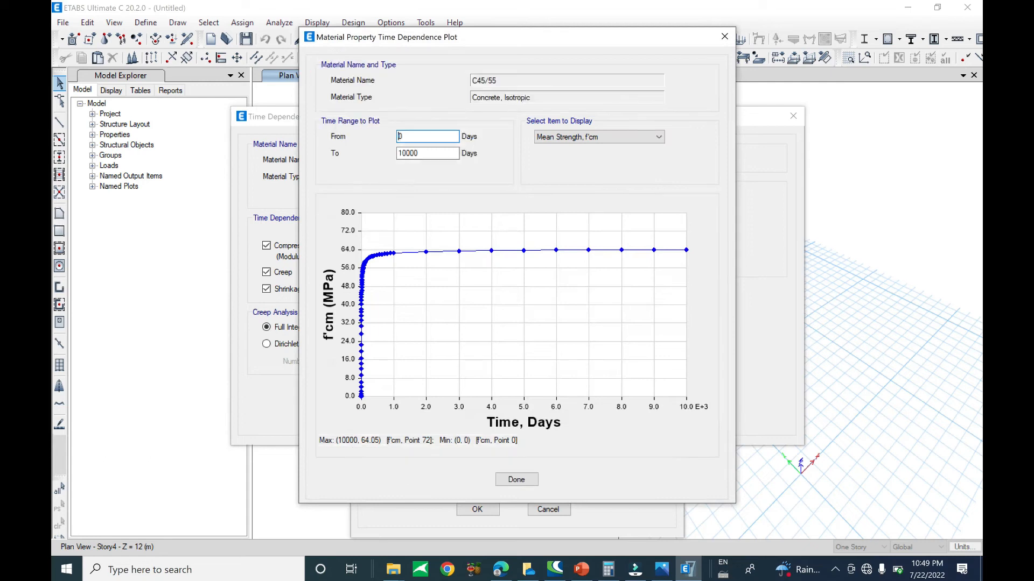
Step: Extend the end of the plotted time range to 30000 days and then to 50000 days
{"action": "left_click", "coordinate": [437, 154]}
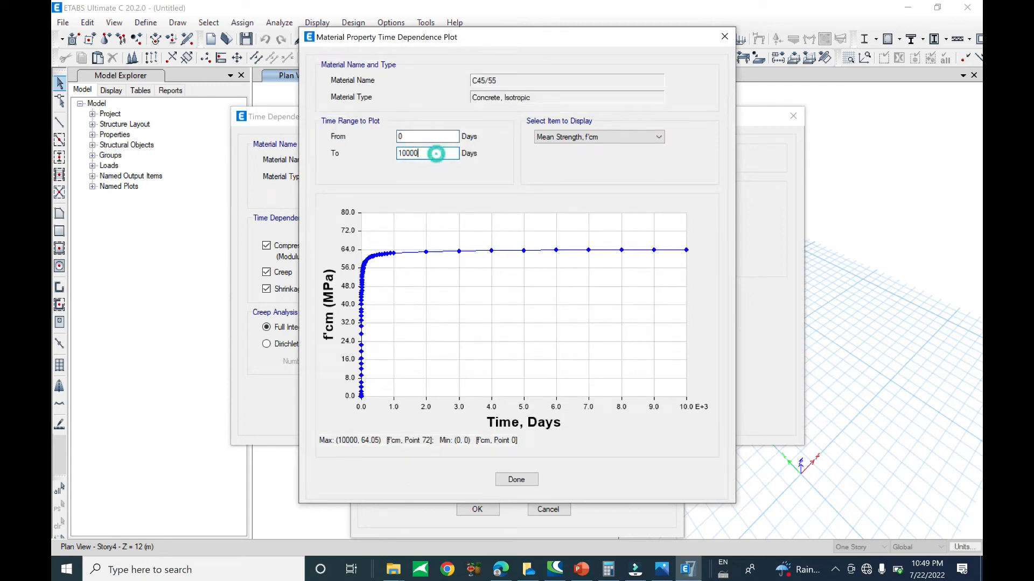
{"action": "left_click", "coordinate": [424, 153]}
{"action": "left_click", "coordinate": [402, 154]}
{"action": "left_click_drag", "start_coordinate": [403, 153], "coordinate": [399, 157]}
{"action": "left_click", "coordinate": [428, 136]}
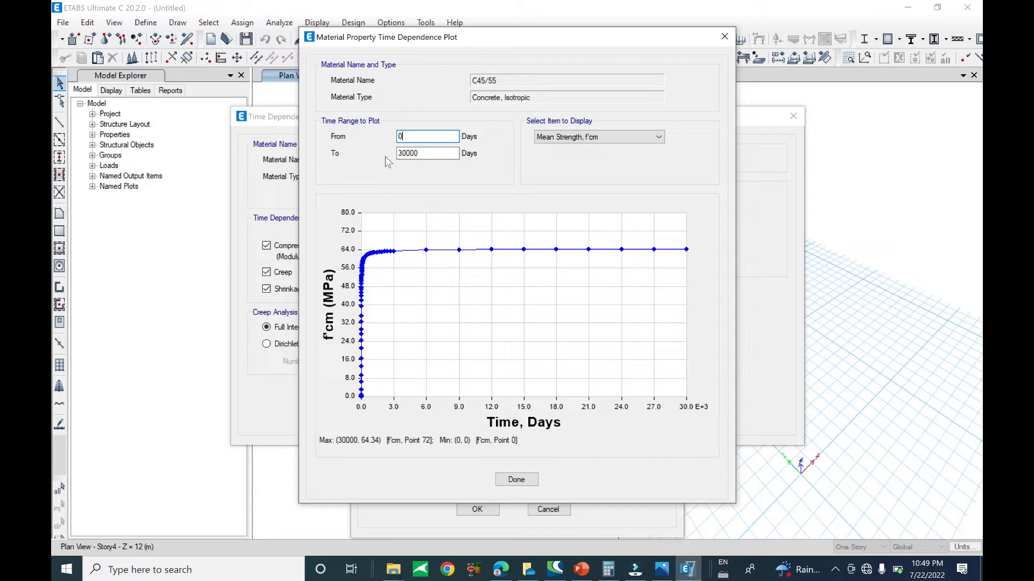
{"action": "left_click_drag", "start_coordinate": [398, 153], "coordinate": [401, 153]}
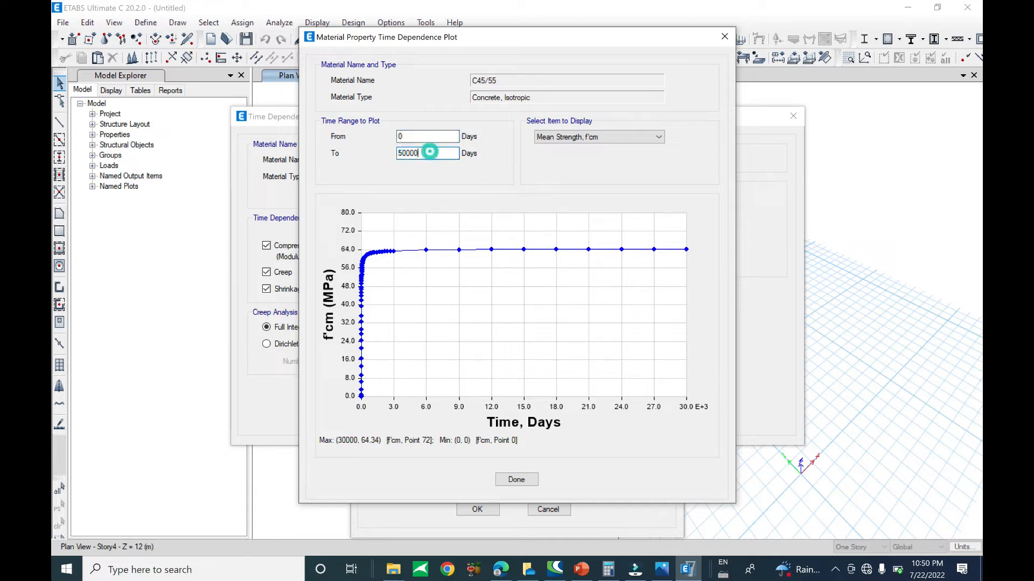
{"action": "left_click", "coordinate": [430, 137]}
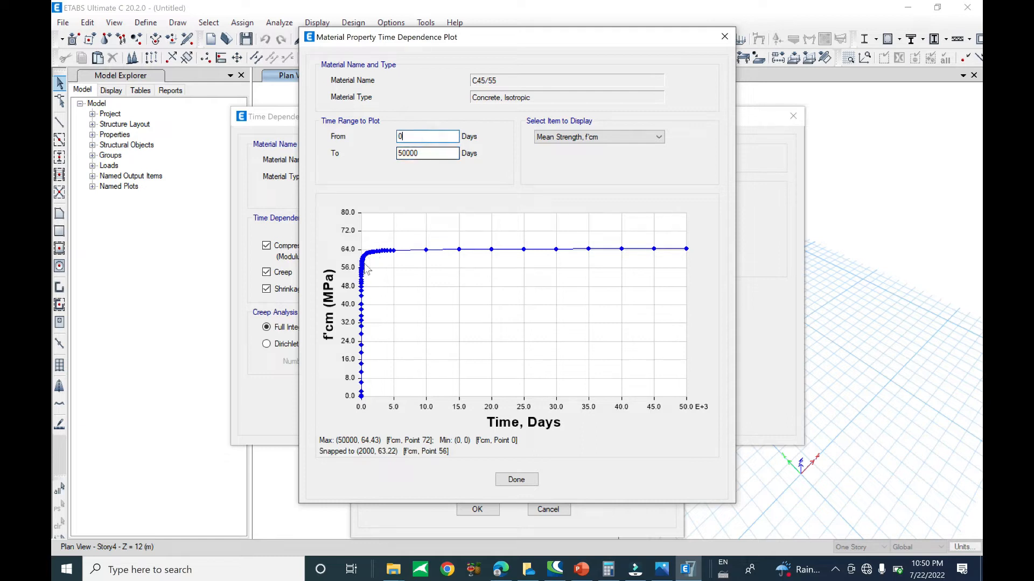
Step: Shorten the end of the mean strength plot's time range to 1000 days
{"action": "left_click", "coordinate": [401, 154]}
{"action": "left_click_drag", "start_coordinate": [405, 153], "coordinate": [399, 156]}
{"action": "type", "text": "1"}
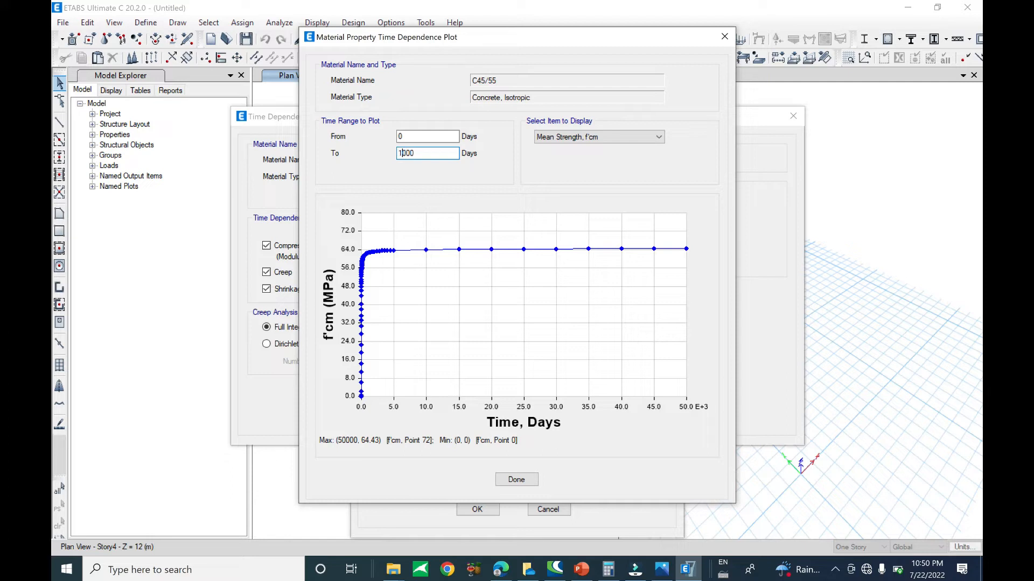
{"action": "left_click", "coordinate": [426, 137]}
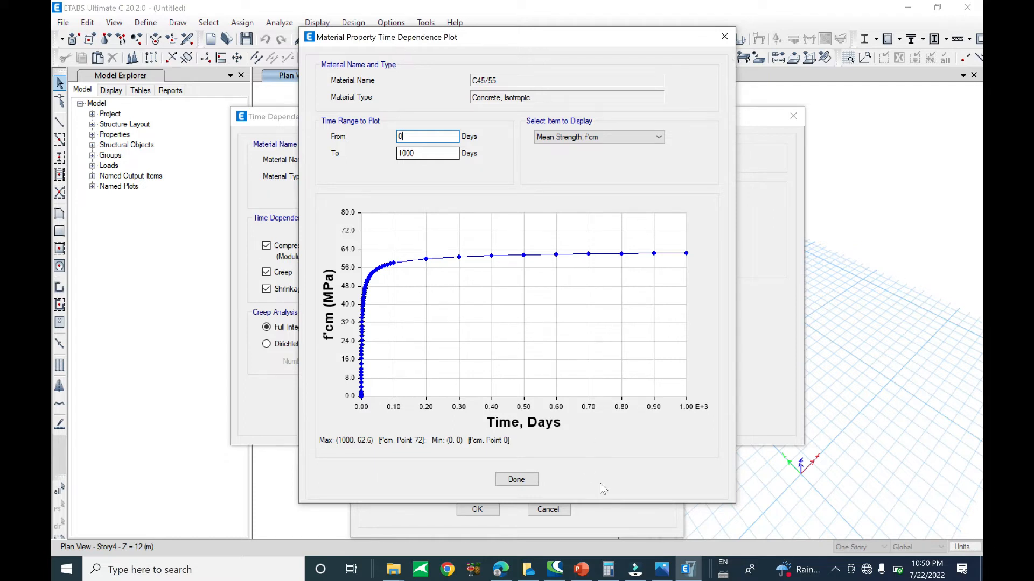
Step: Switch to PowerPoint and start the slide show at slide 71 on concrete elastic modulus
{"action": "left_click", "coordinate": [581, 571]}
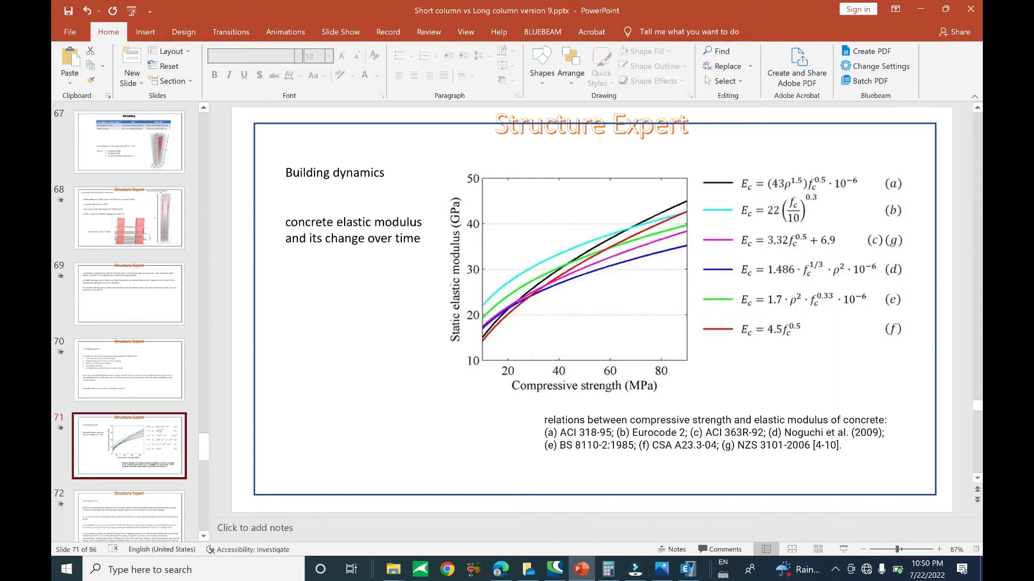
{"action": "key", "text": "shift+F5"}
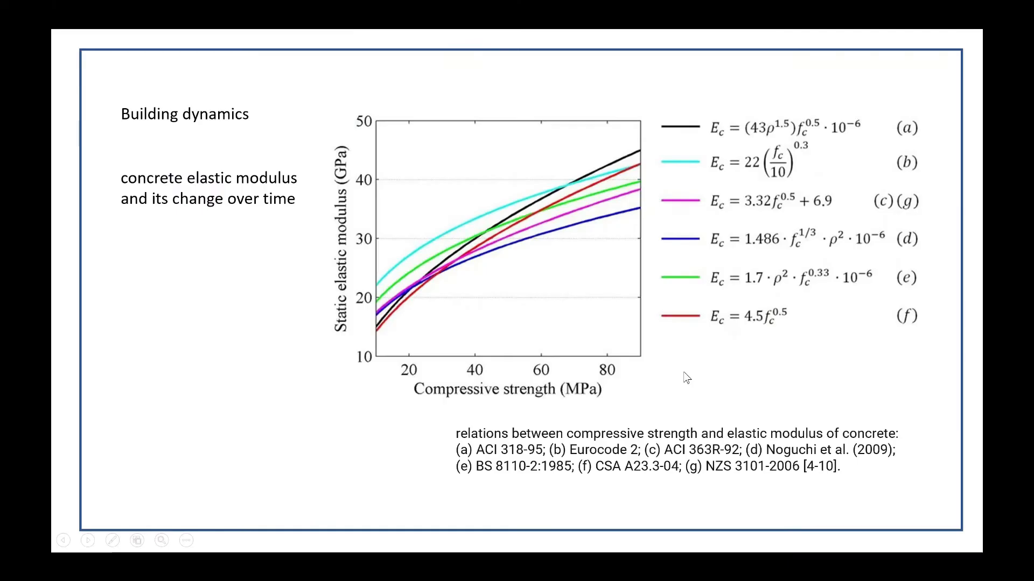